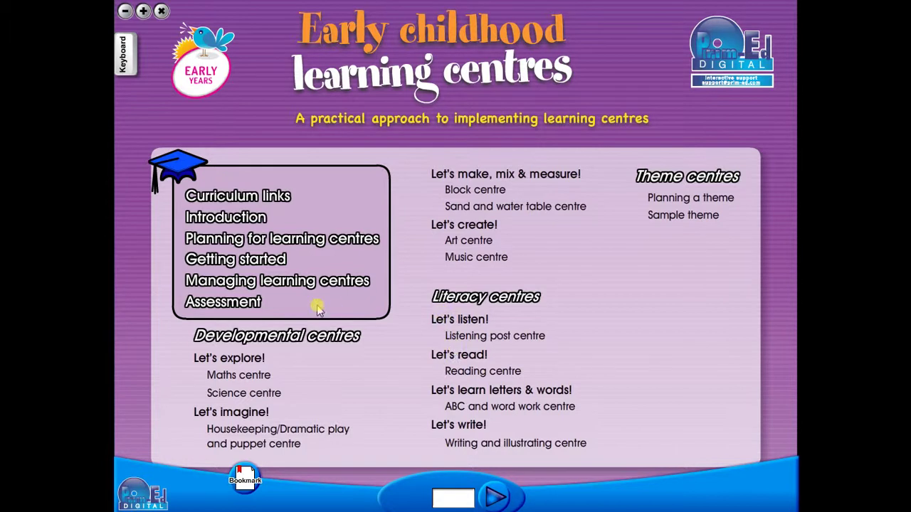
# Step: Open the Science centre section and look through its introduction and concepts overview pages
pyautogui.click(253, 395)
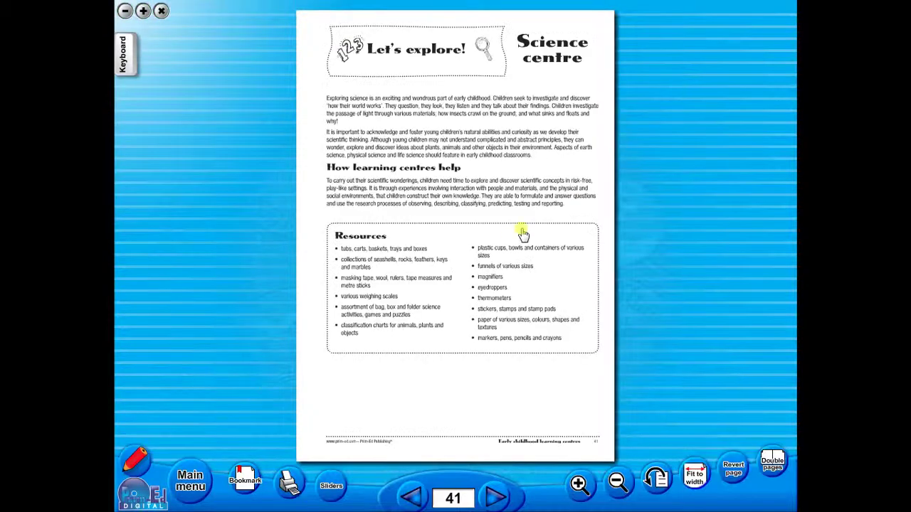
pyautogui.click(496, 497)
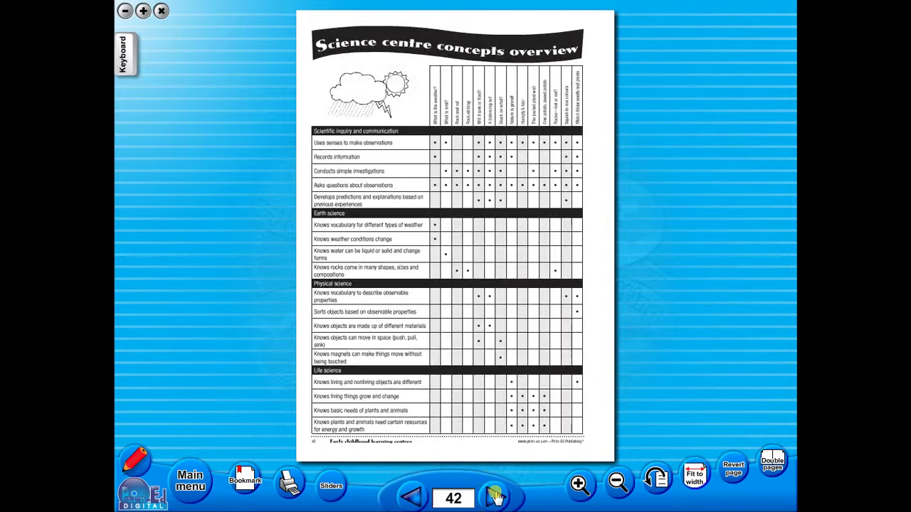
pyautogui.click(418, 497)
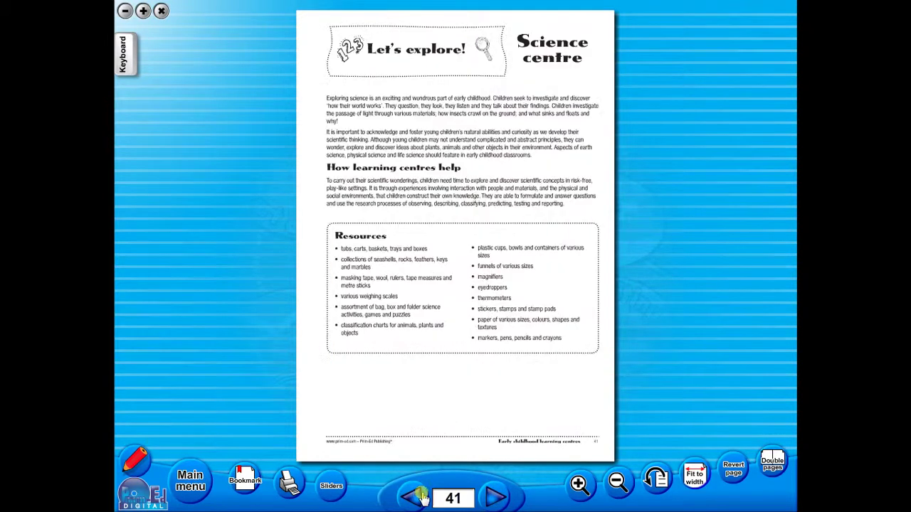
# Step: Return to the main contents page and go directly to page 53
pyautogui.click(204, 484)
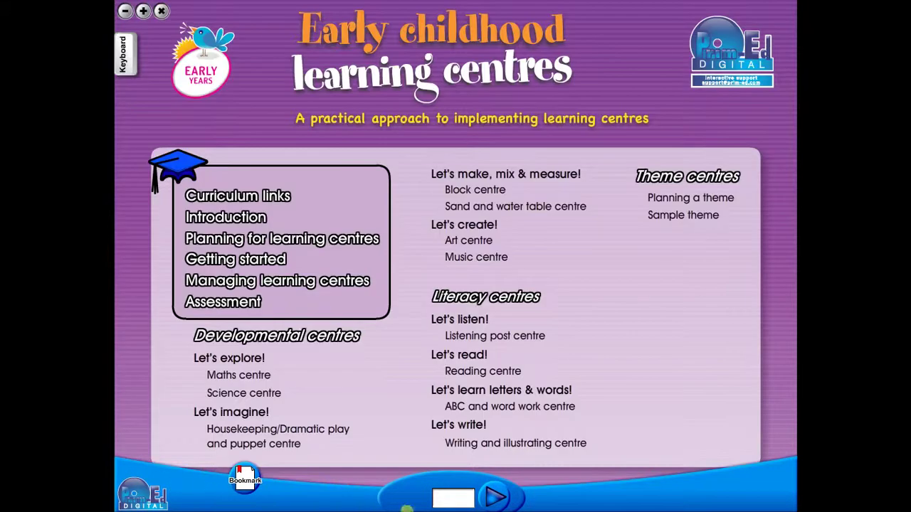
pyautogui.write('53')
pyautogui.click(496, 499)
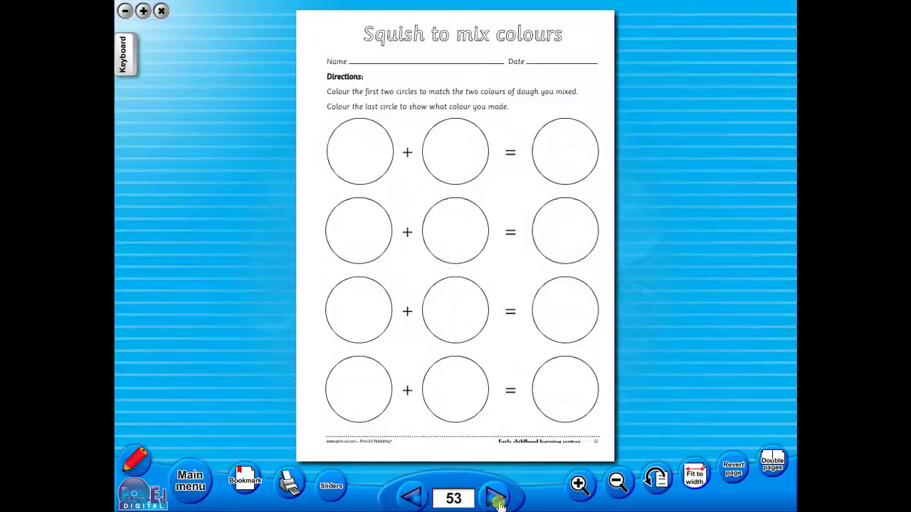
# Step: View the book as double pages, look at the preceding spread, and return to page 53 in single-page view
pyautogui.click(772, 466)
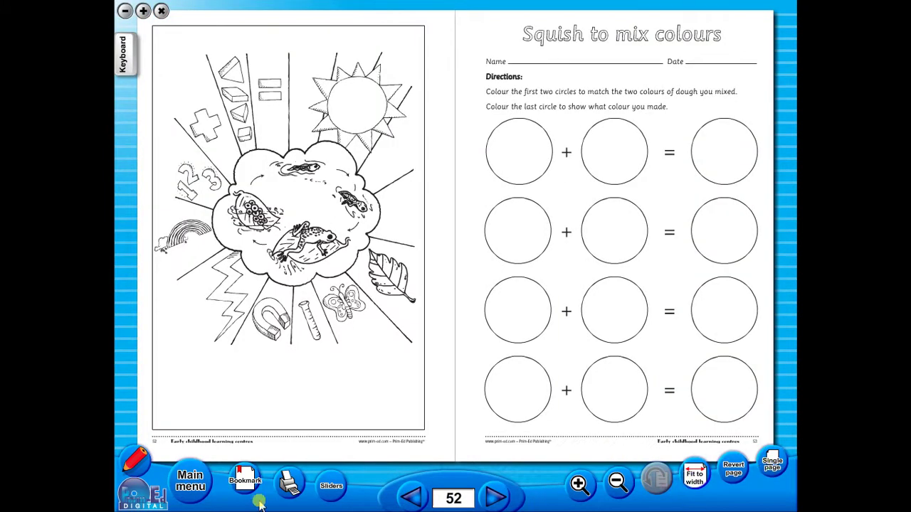
pyautogui.click(414, 498)
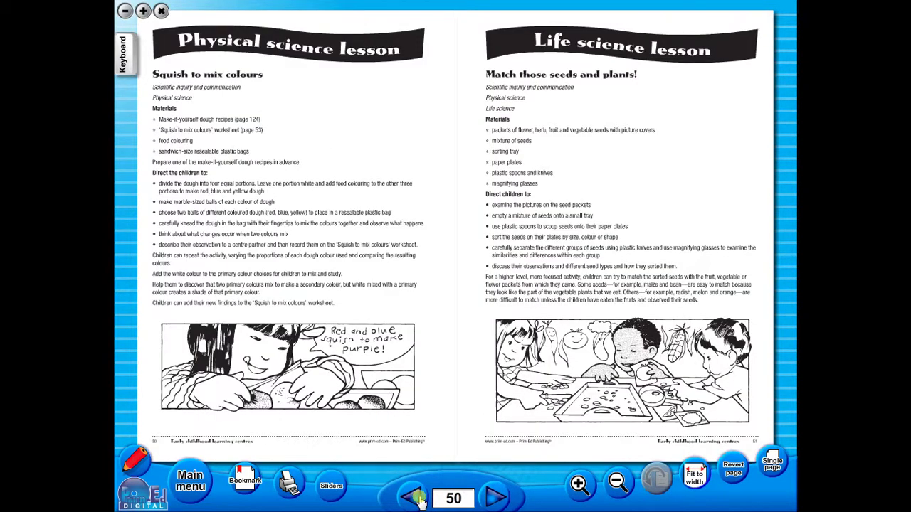
pyautogui.click(497, 499)
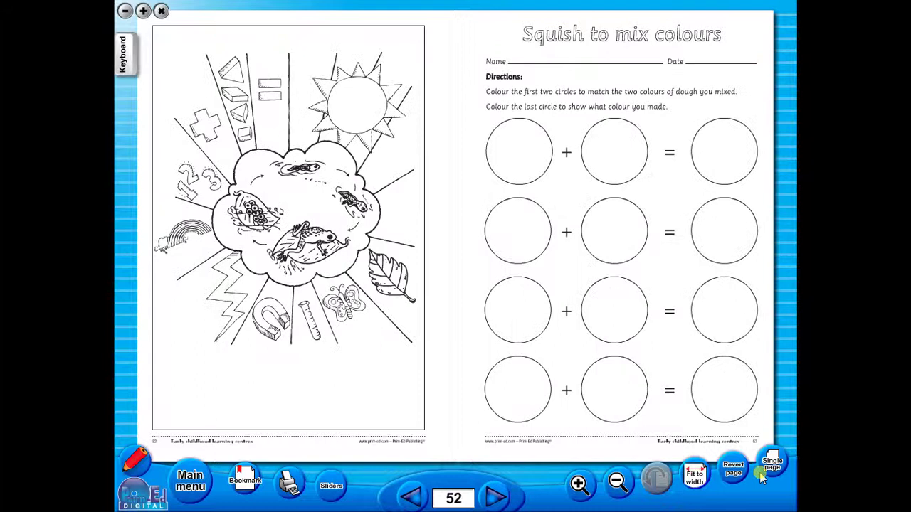
pyautogui.click(774, 466)
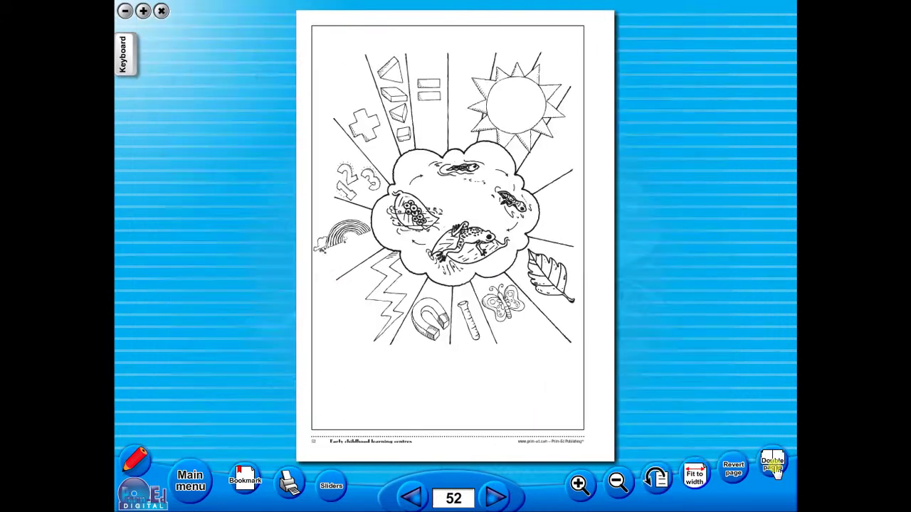
pyautogui.click(494, 498)
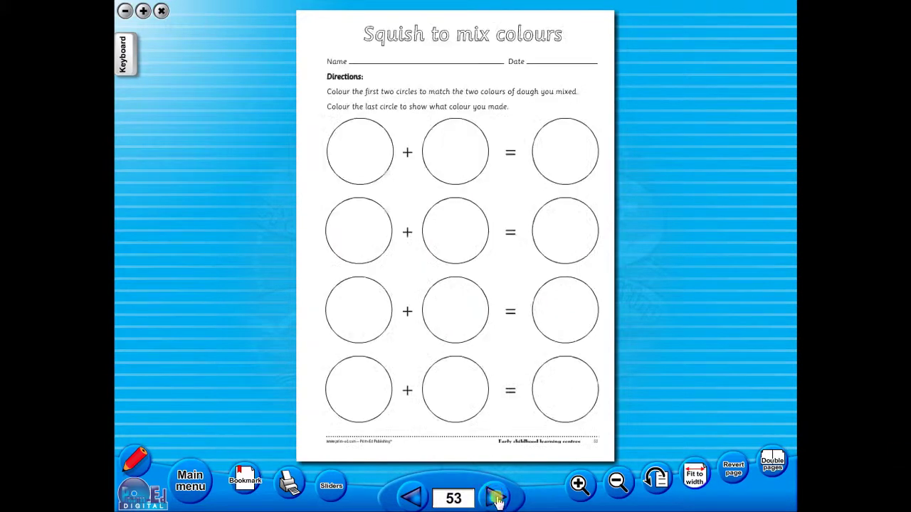
# Step: Fit page 53 to the full width and revert it, and zoom in and back out to the whole page
pyautogui.click(698, 475)
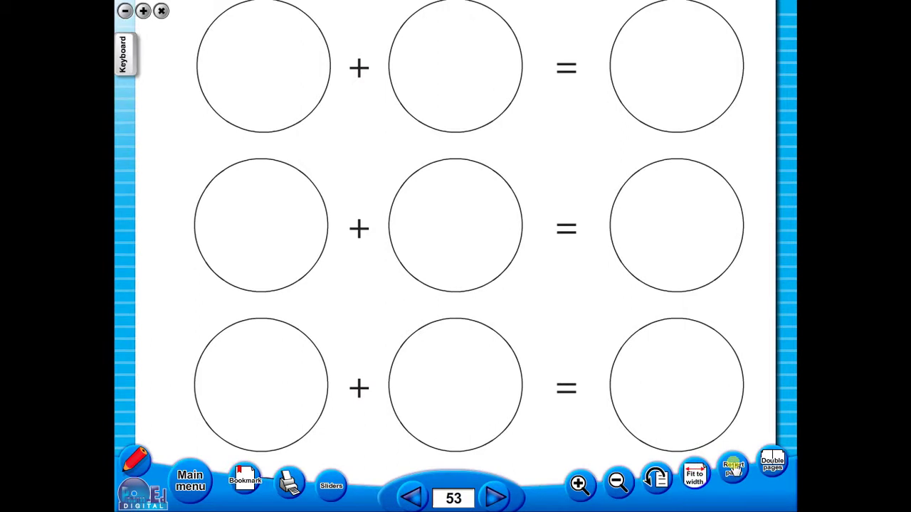
pyautogui.click(733, 470)
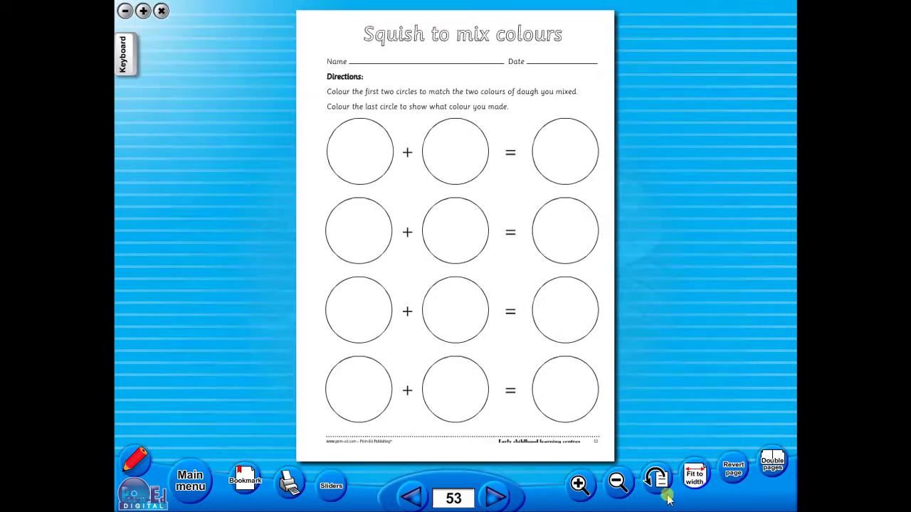
pyautogui.click(578, 485)
pyautogui.click(579, 484)
pyautogui.click(618, 481)
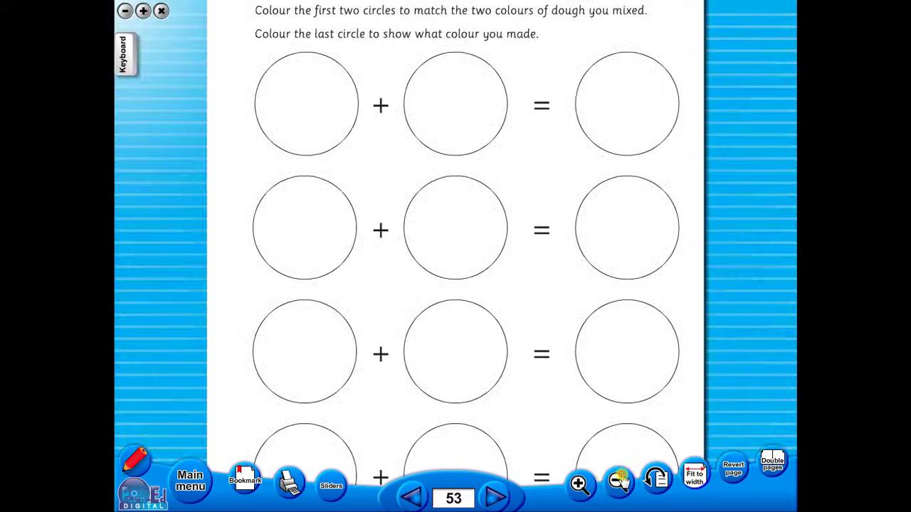
pyautogui.click(619, 481)
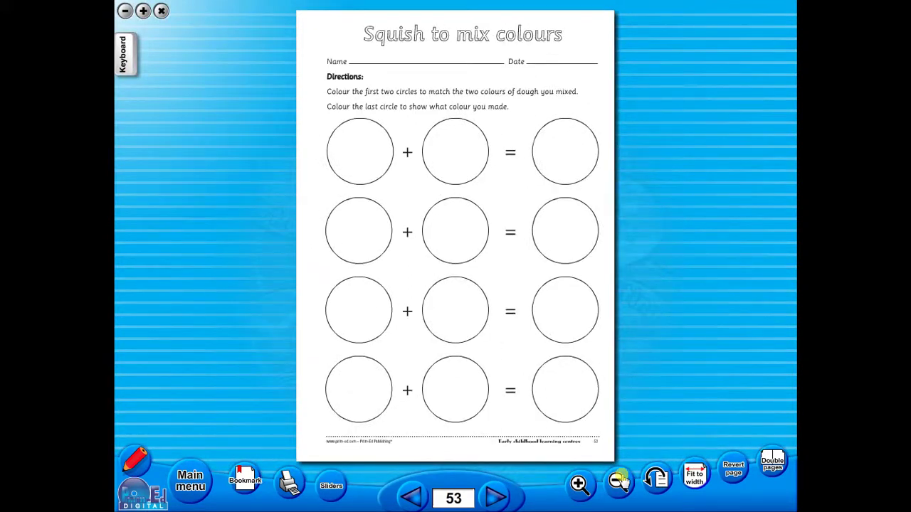
# Step: Rotate the worksheet page through a full turn until it is upright again
pyautogui.click(656, 479)
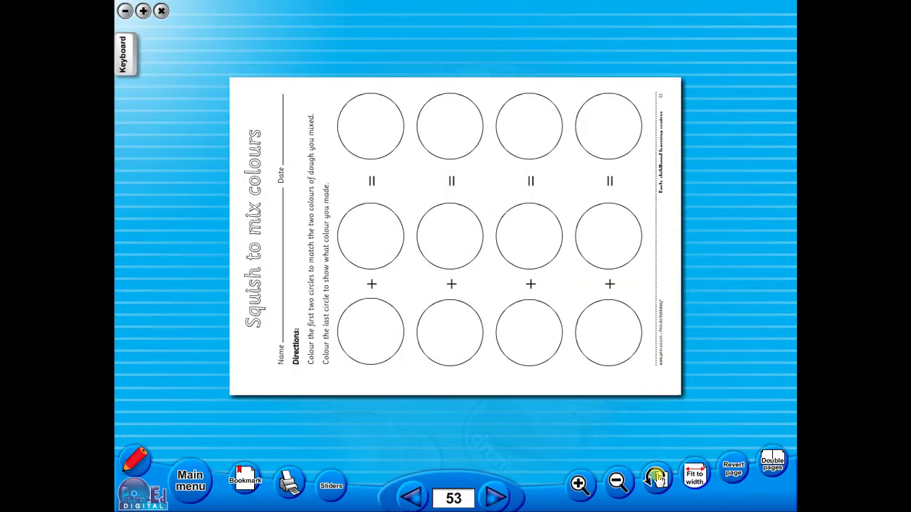
pyautogui.click(656, 478)
pyautogui.click(656, 479)
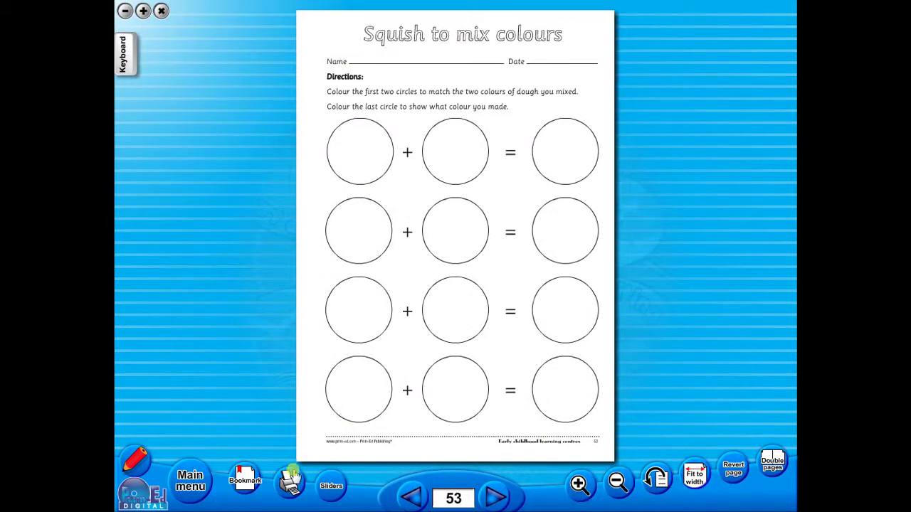
# Step: Show the sliders around the worksheet and adjust how much of the page edges they cover
pyautogui.click(331, 486)
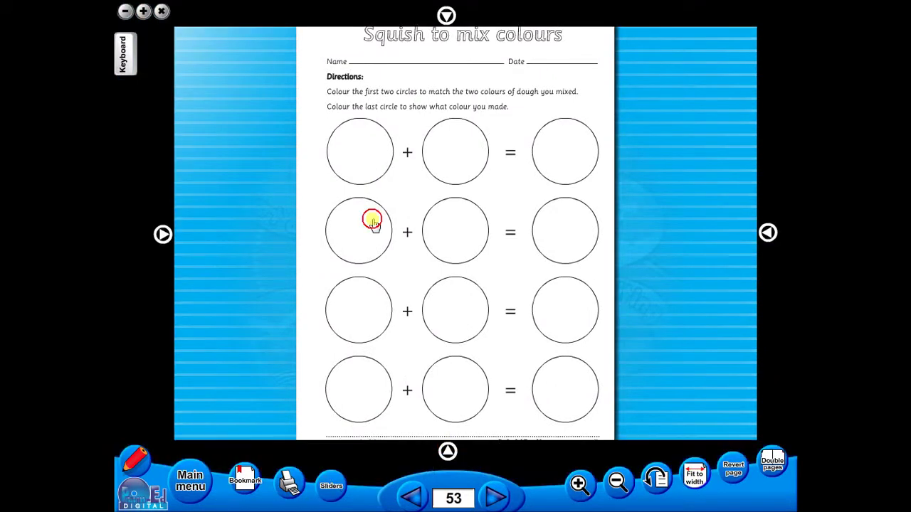
pyautogui.moveTo(373, 220); pyautogui.dragTo(482, 451)
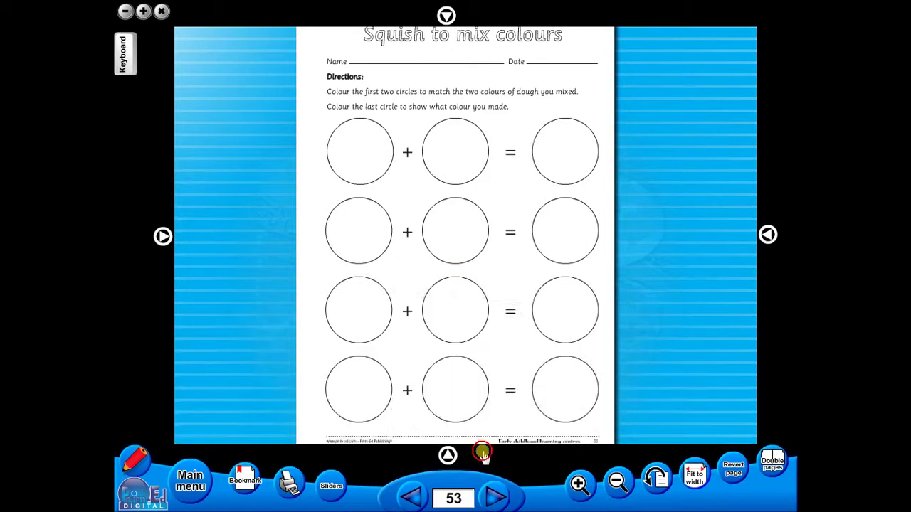
# Step: Send one copy of the worksheet page to the HP Officejet J5700 series printer
pyautogui.click(285, 484)
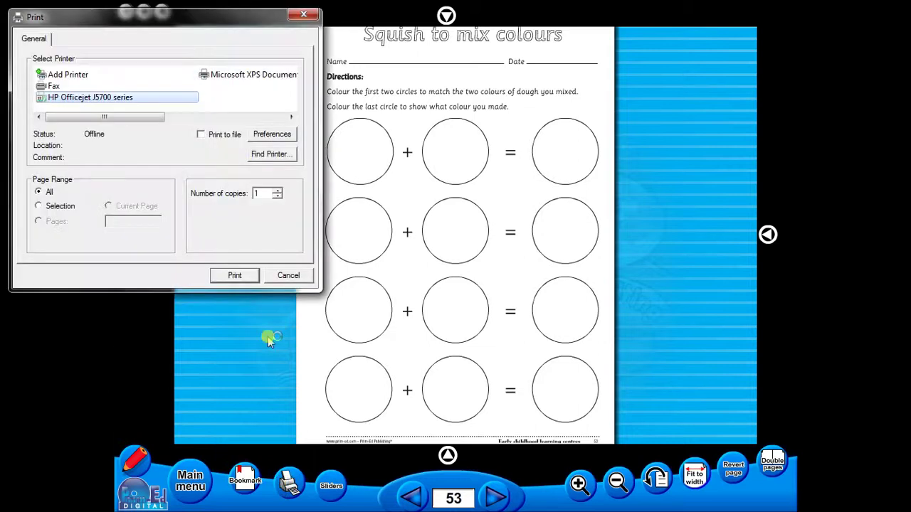
pyautogui.click(238, 277)
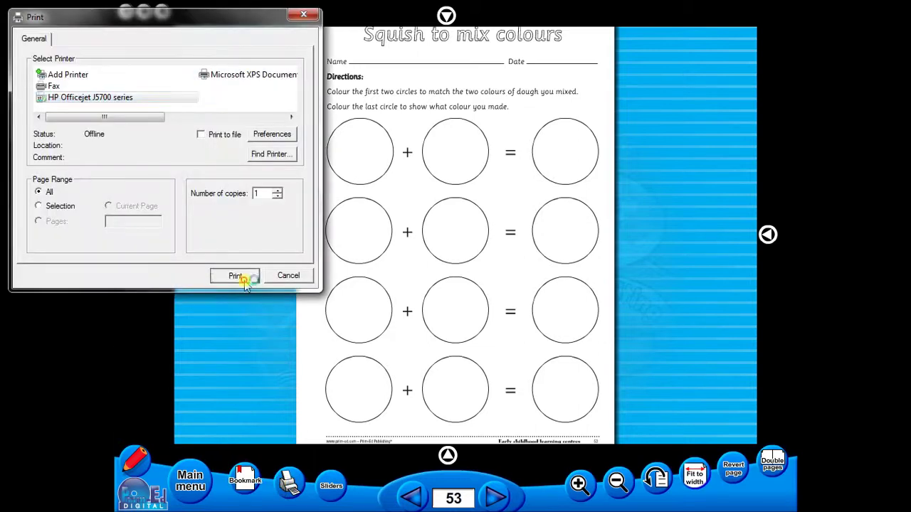
pyautogui.click(312, 277)
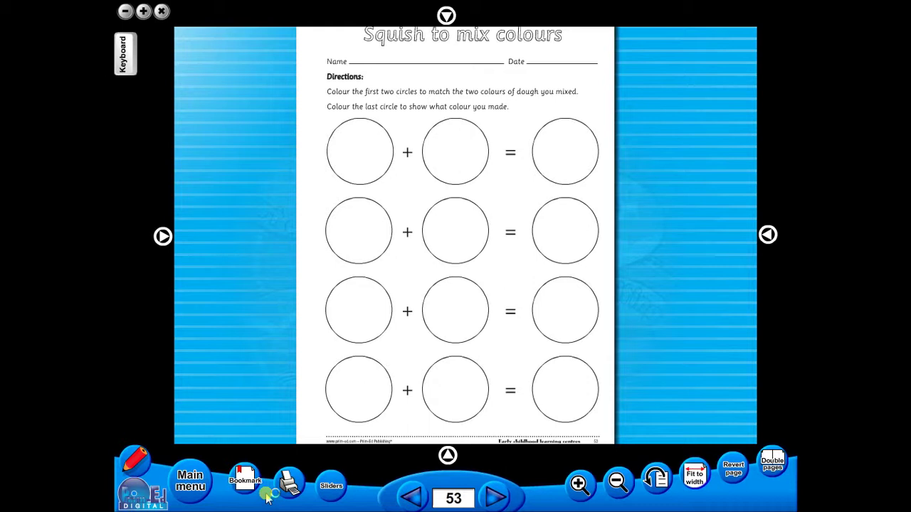
# Step: Bookmark page 53 and use the bookmark to return to it from page 51
pyautogui.click(254, 477)
pyautogui.click(309, 457)
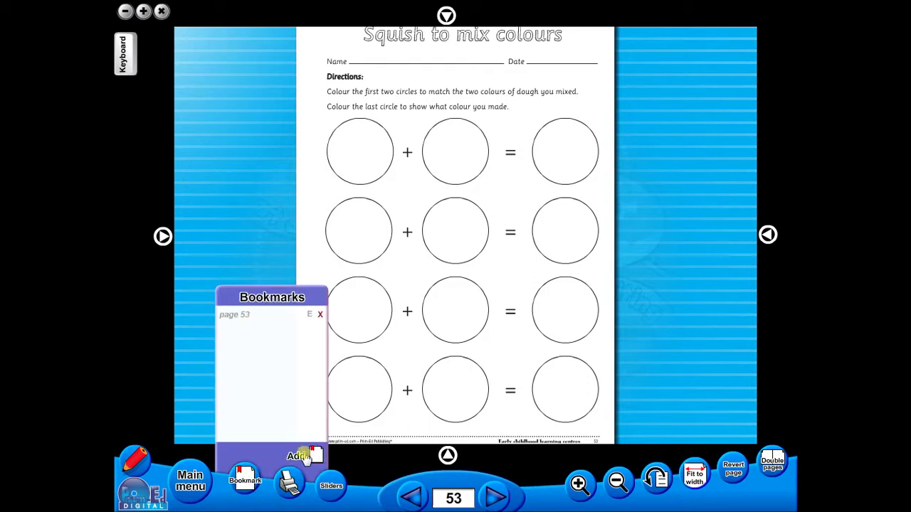
pyautogui.click(411, 497)
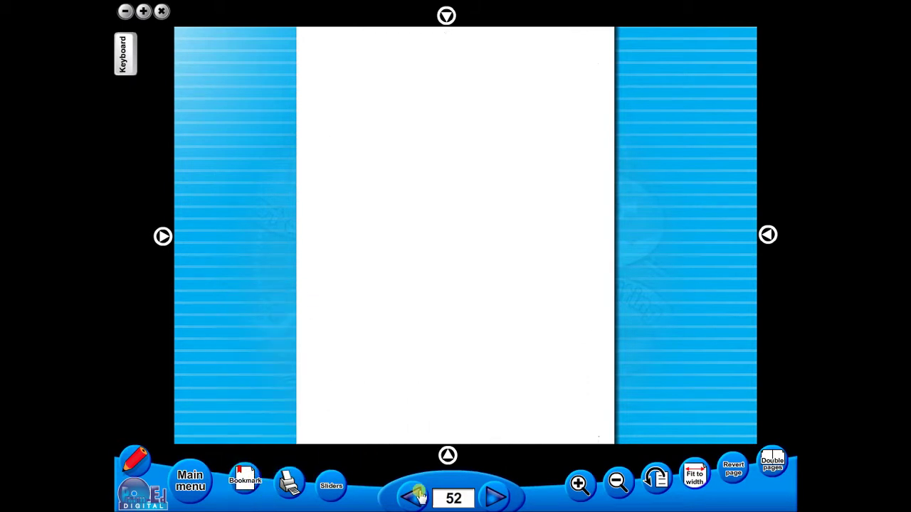
pyautogui.click(413, 497)
pyautogui.click(246, 481)
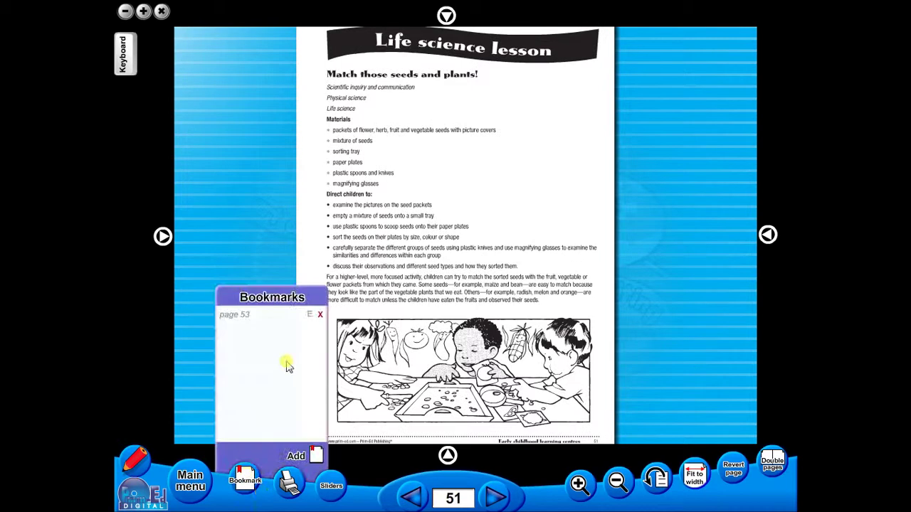
pyautogui.click(234, 316)
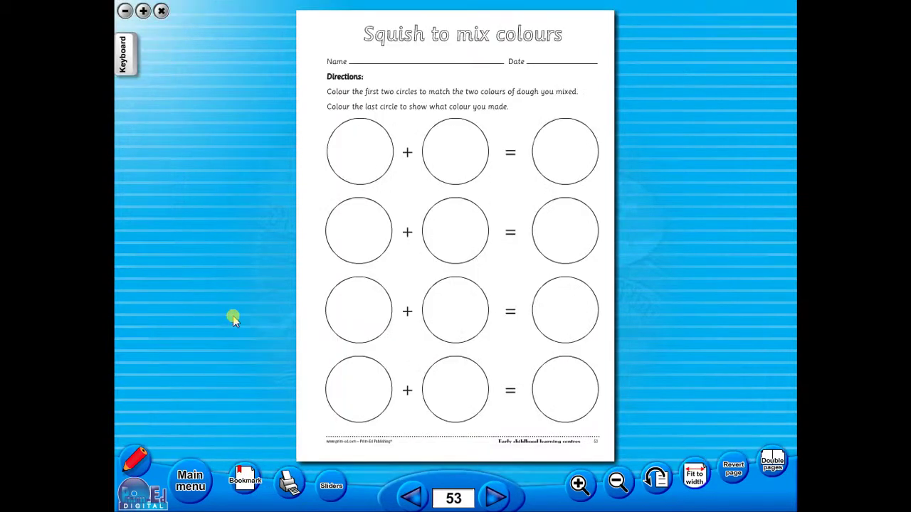
# Step: Open the annotation tools and look through the pencil, highlighter, shapes and text tools
pyautogui.click(143, 461)
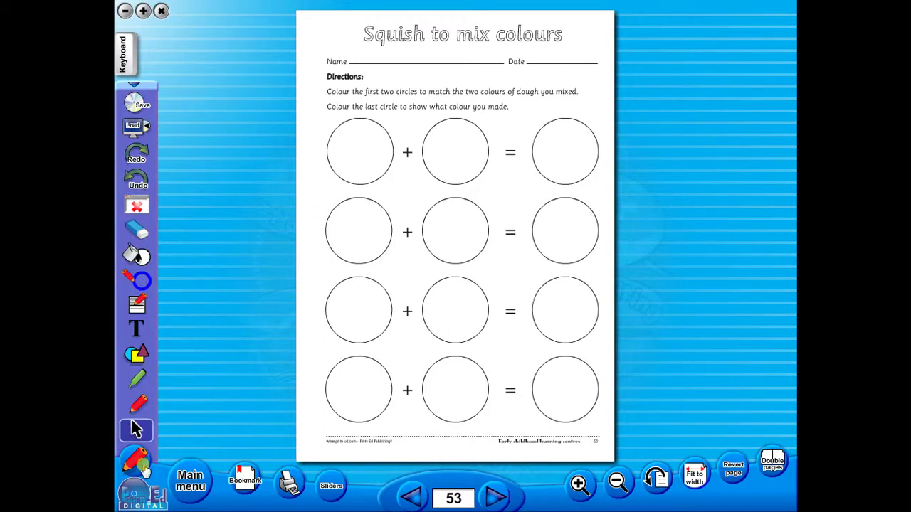
pyautogui.click(137, 404)
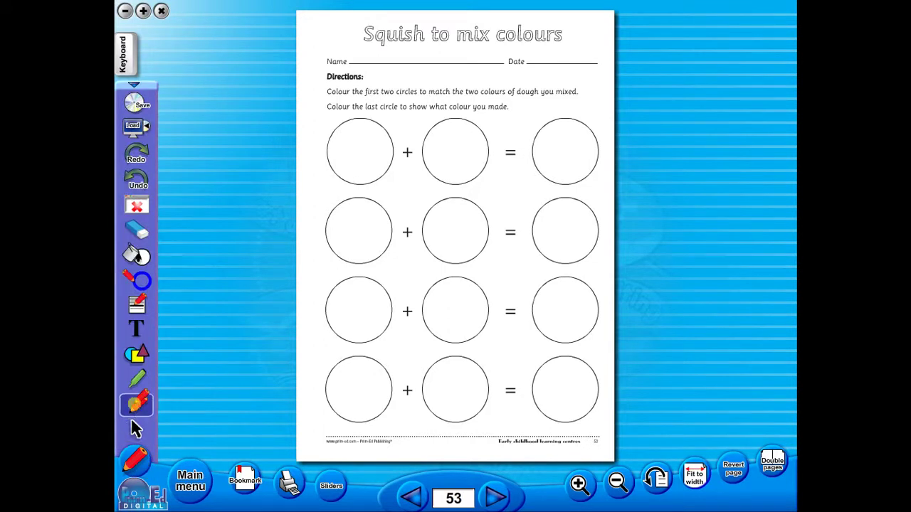
pyautogui.click(138, 381)
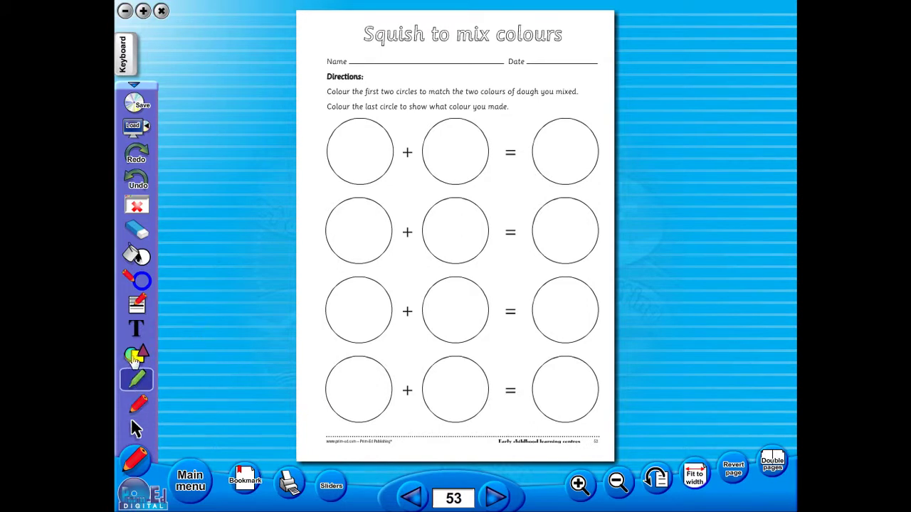
pyautogui.click(137, 354)
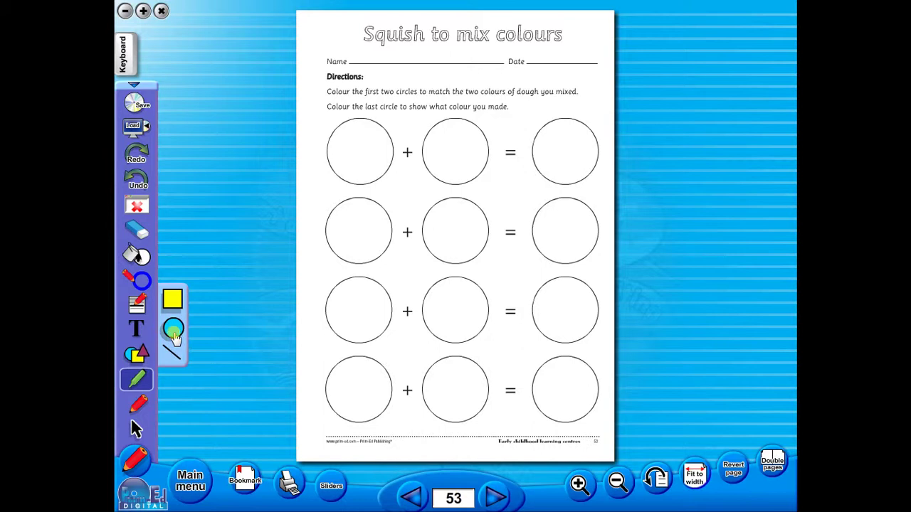
pyautogui.click(137, 329)
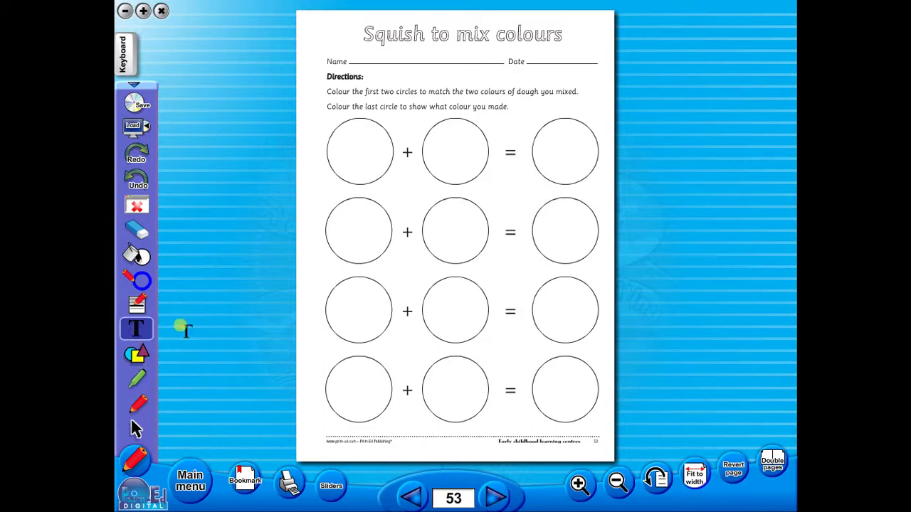
# Step: Highlight the first direction sentence on the worksheet in bright green, choosing the thinnest line option
pyautogui.click(137, 304)
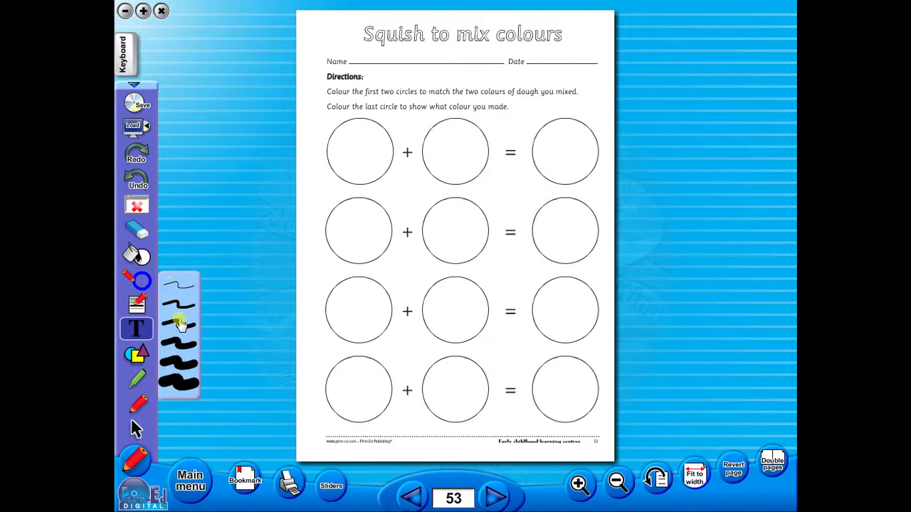
pyautogui.click(180, 292)
pyautogui.click(141, 281)
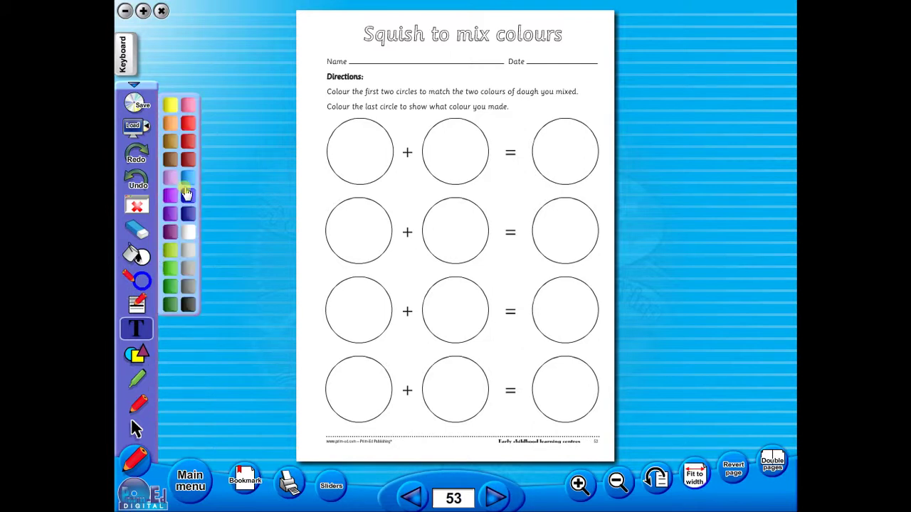
pyautogui.click(169, 274)
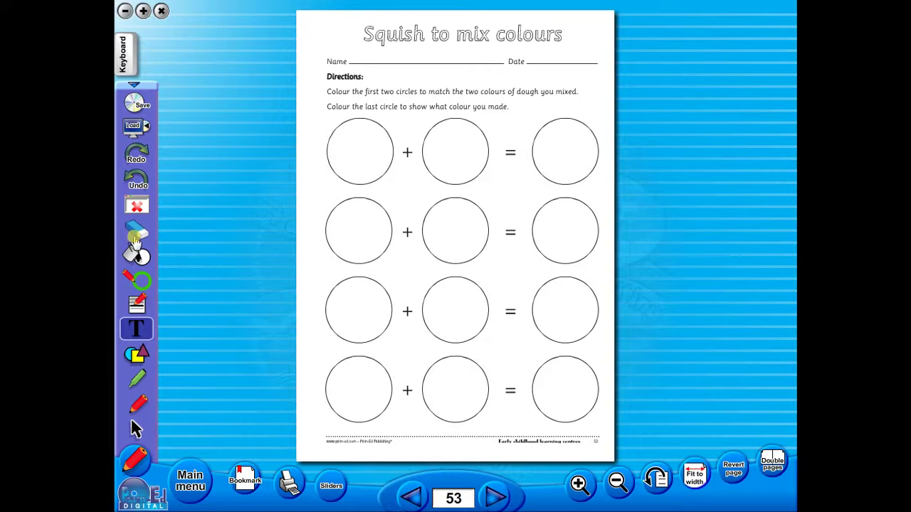
pyautogui.click(136, 379)
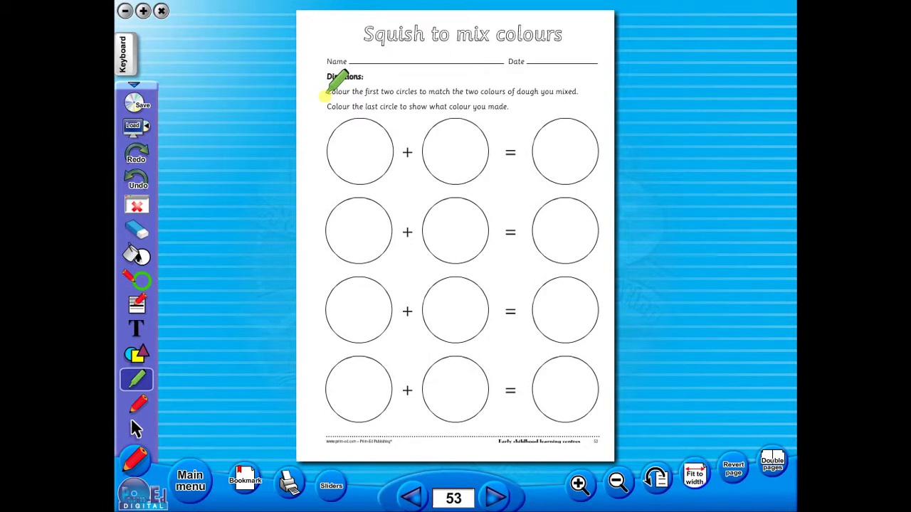
pyautogui.moveTo(328, 94); pyautogui.dragTo(587, 91)
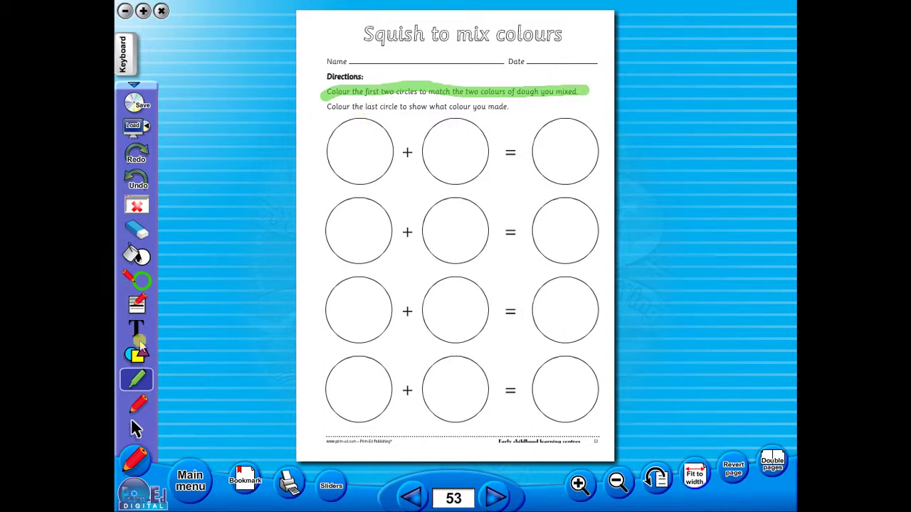
# Step: Underline the word "last" in the second direction sentence in green with the pencil's thinnest line
pyautogui.click(138, 404)
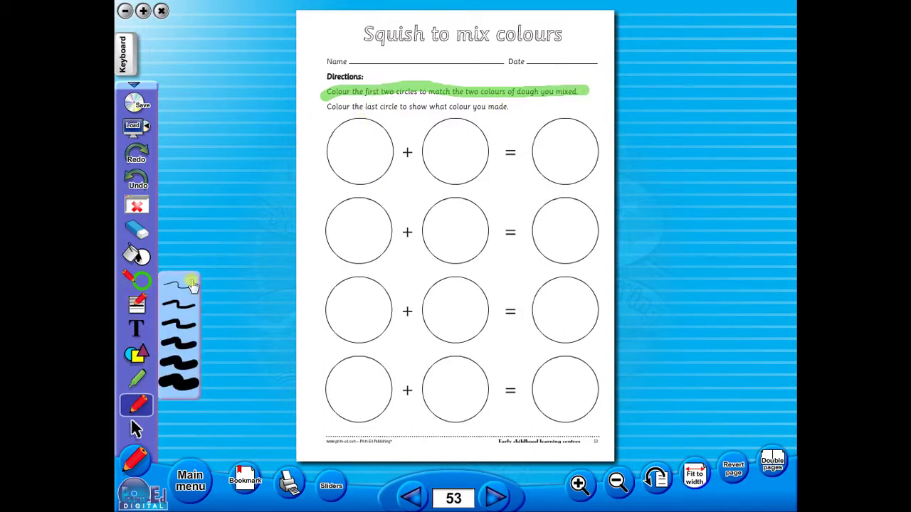
pyautogui.click(192, 286)
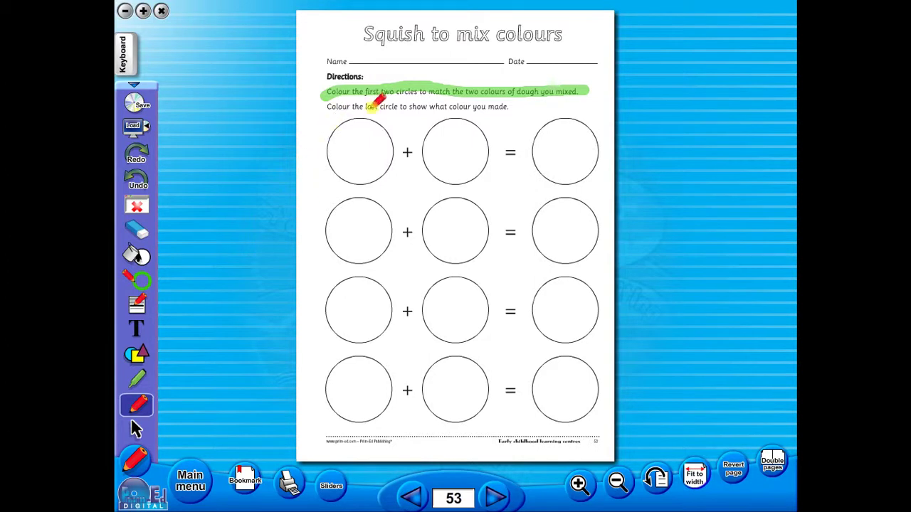
pyautogui.moveTo(365, 112); pyautogui.dragTo(380, 107)
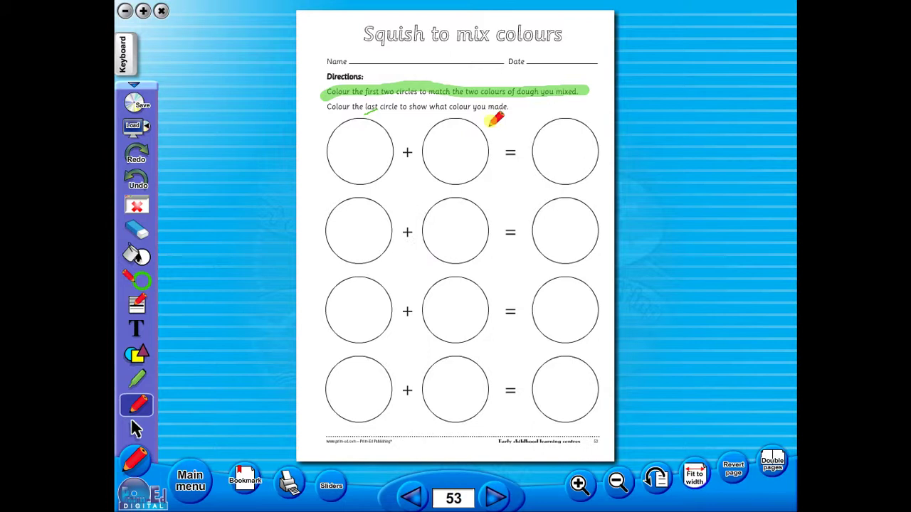
pyautogui.moveTo(451, 112); pyautogui.dragTo(471, 111)
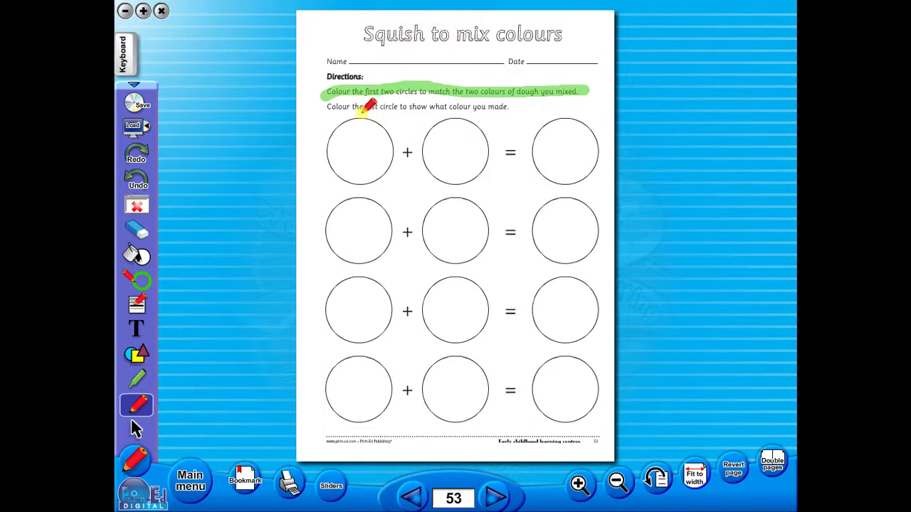
pyautogui.moveTo(362, 111); pyautogui.dragTo(385, 112)
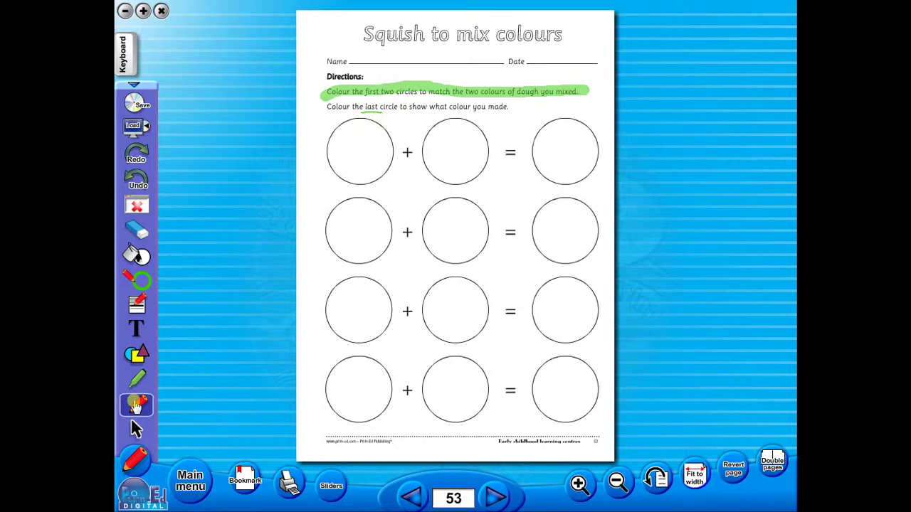
# Step: Erase the green highlight from the first direction sentence and the underline below "last" in the second
pyautogui.click(137, 229)
pyautogui.click(419, 92)
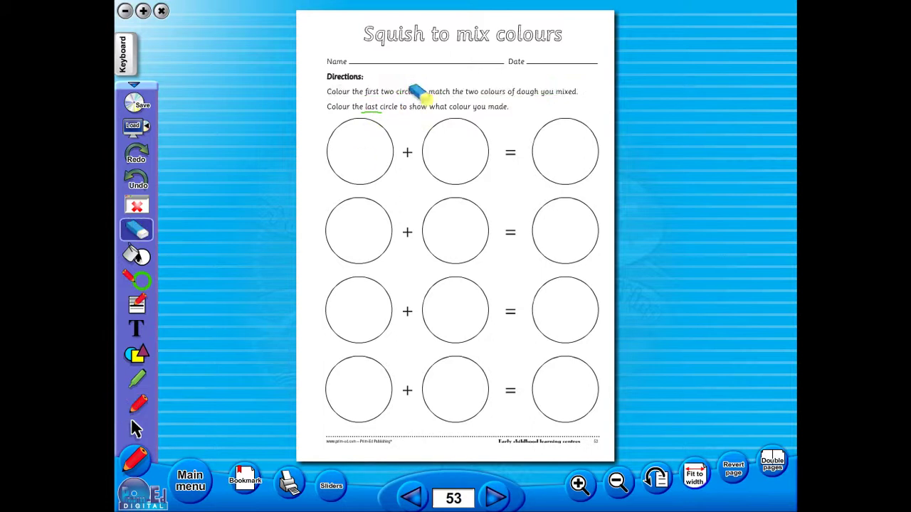
pyautogui.moveTo(419, 94)
pyautogui.mouseDown()
pyautogui.moveTo(390, 126)
pyautogui.moveTo(371, 112)
pyautogui.mouseUp()
# Step: Add a text box reading "additional info" beside the worksheet title, and enter "worksheet" as the save name before cancelling the save
pyautogui.click(137, 330)
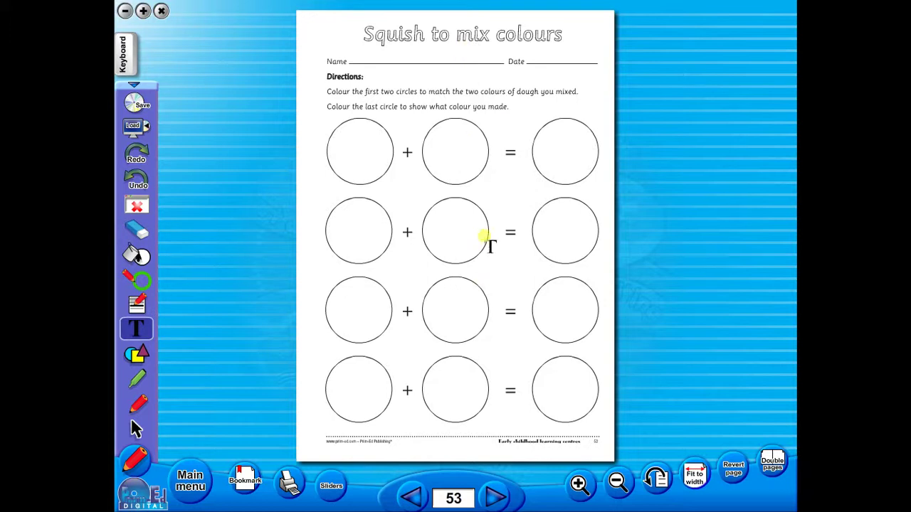
pyautogui.moveTo(306, 19); pyautogui.dragTo(361, 57)
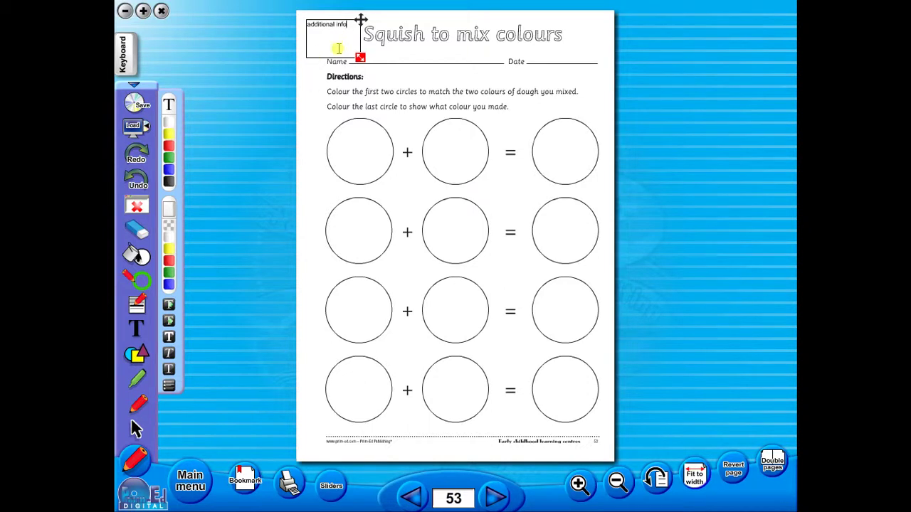
pyautogui.click(138, 106)
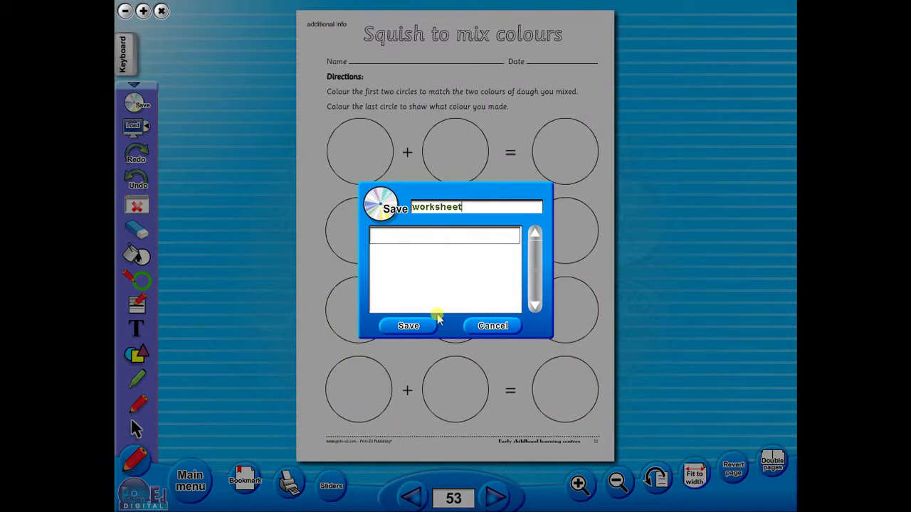
pyautogui.click(486, 326)
# Step: Append "/text" to the "additional info" note using the on-screen keyboard, and close the keyboard
pyautogui.click(123, 50)
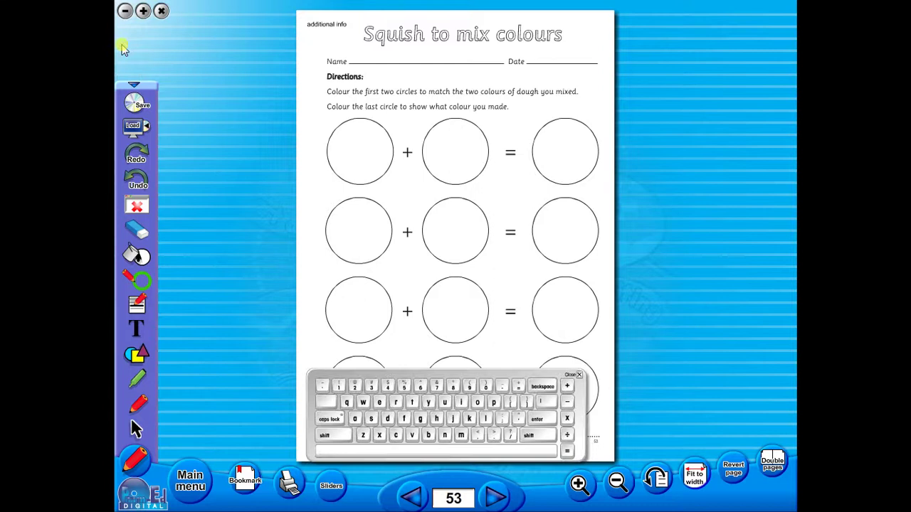
pyautogui.click(137, 327)
pyautogui.click(328, 26)
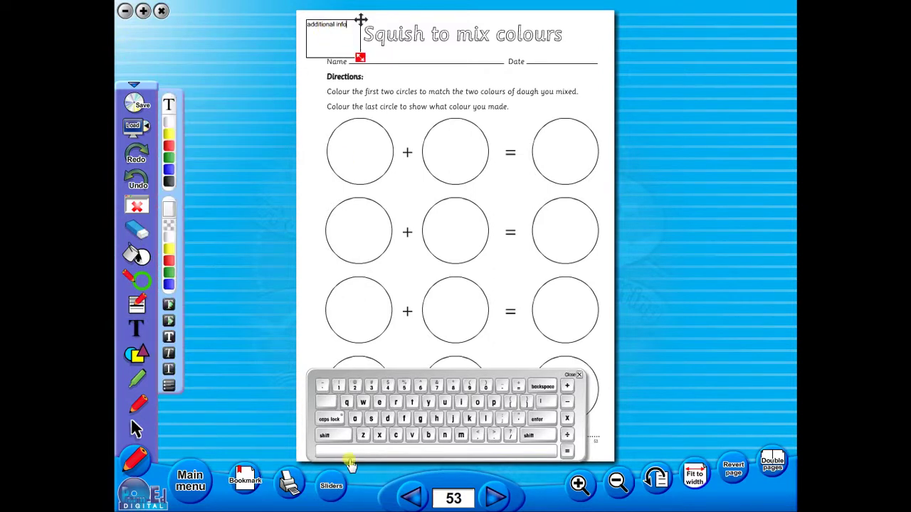
pyautogui.click(496, 420)
pyautogui.click(456, 435)
pyautogui.click(381, 404)
pyautogui.click(379, 435)
pyautogui.click(411, 403)
pyautogui.click(578, 375)
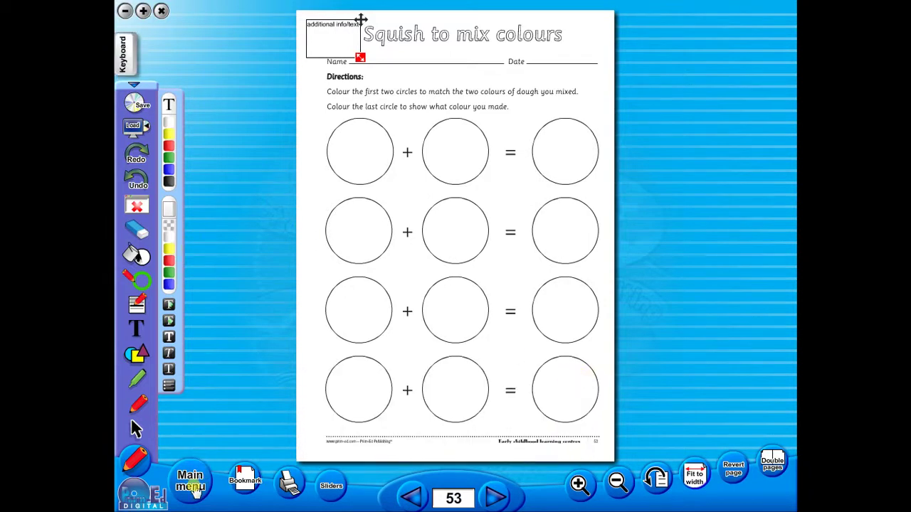
# Step: Go to the Introduction section through the main menu, view it as double pages and return to single-page view
pyautogui.click(194, 487)
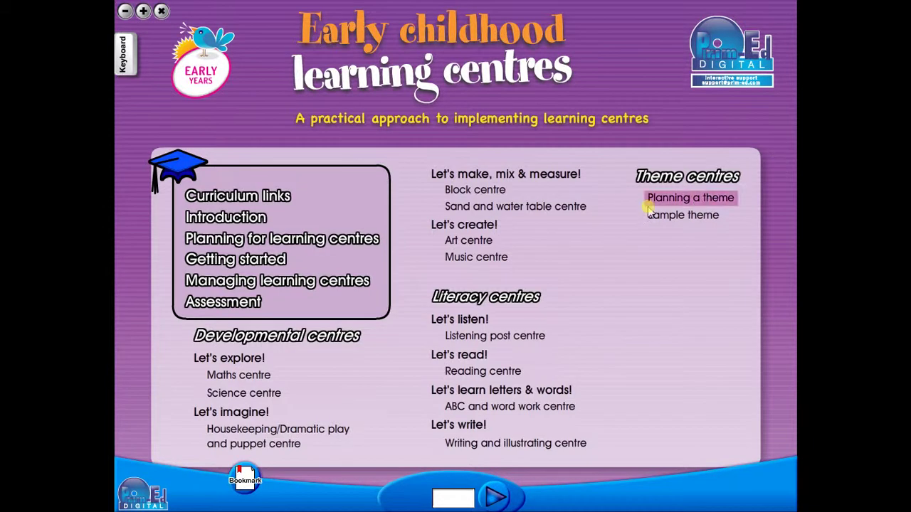
pyautogui.click(207, 217)
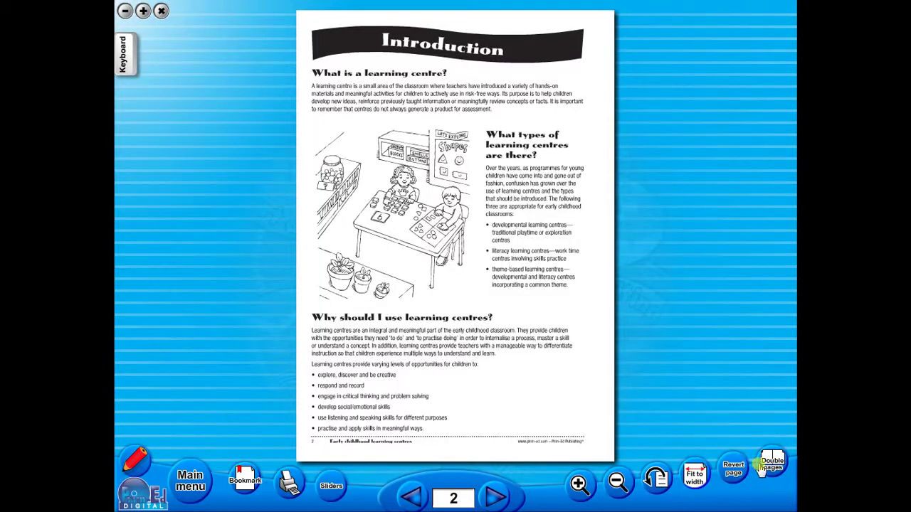
pyautogui.click(769, 464)
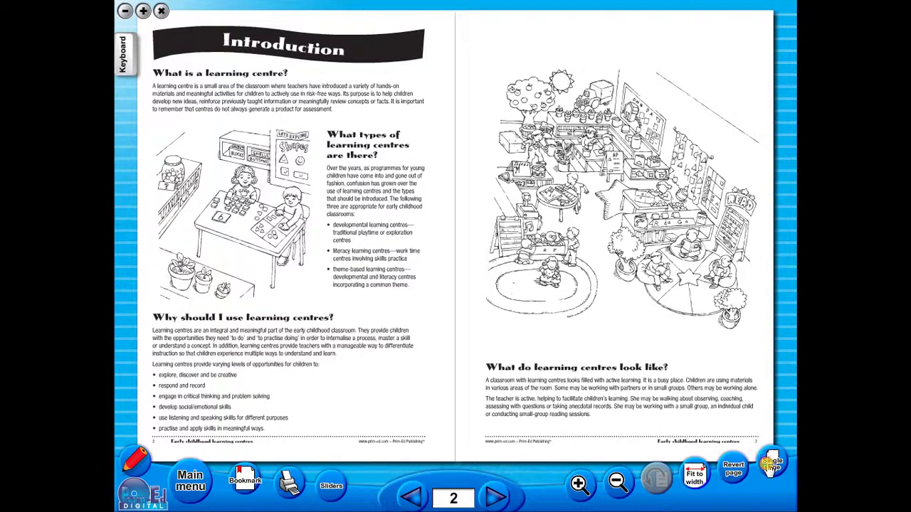
pyautogui.click(772, 464)
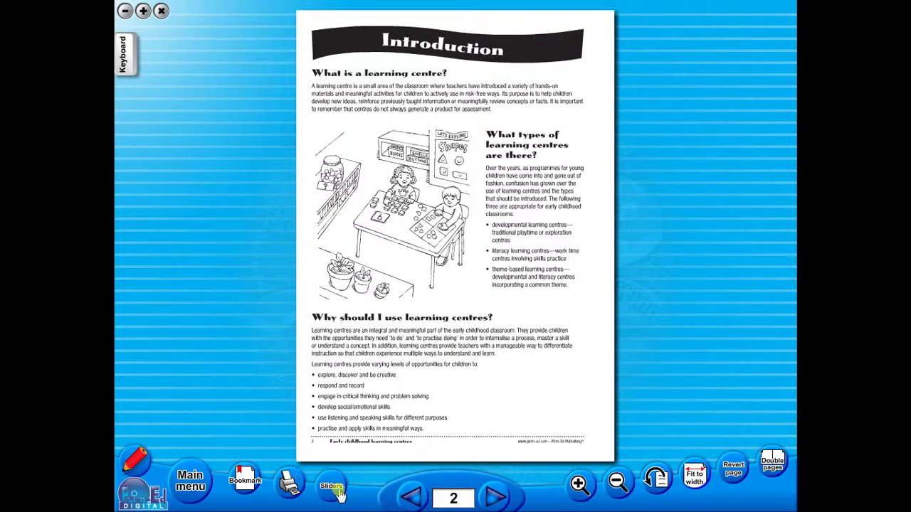
# Step: Page back from the Introduction to page vii and return to the main menu
pyautogui.click(413, 496)
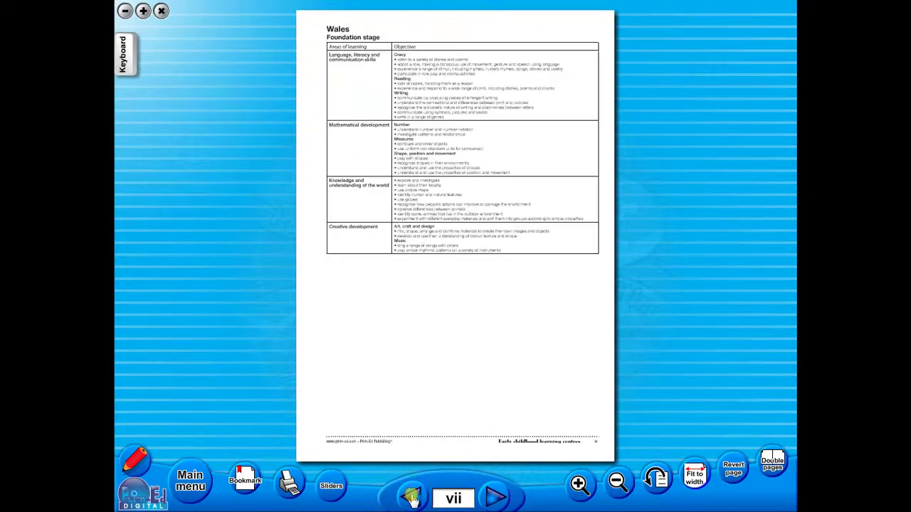
pyautogui.click(191, 482)
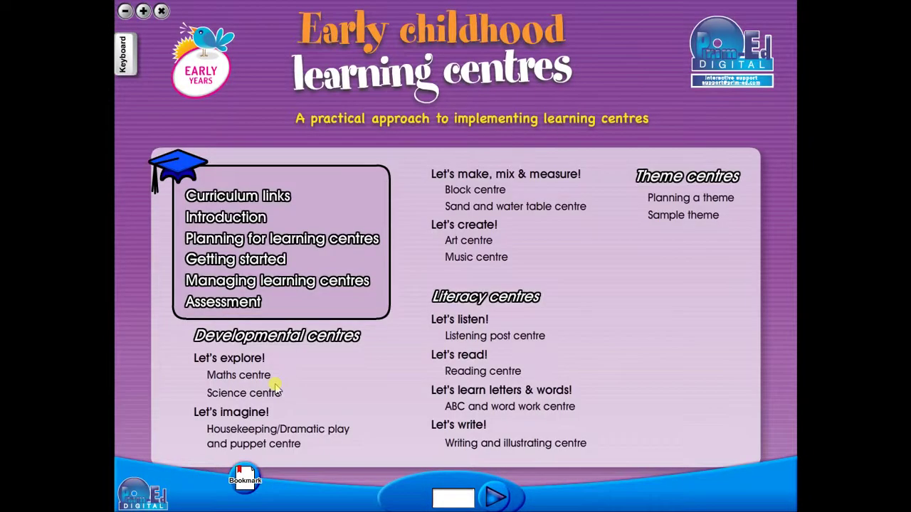